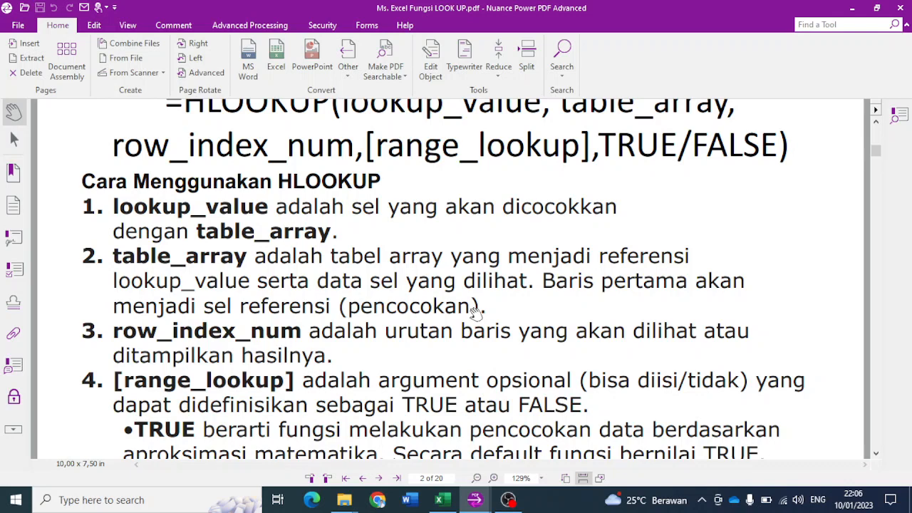
Step: Read the PDF's explanation of the HLOOKUP arguments, through the TRUE and FALSE options of range_lookup
scroll(463, 337, "down", 3)
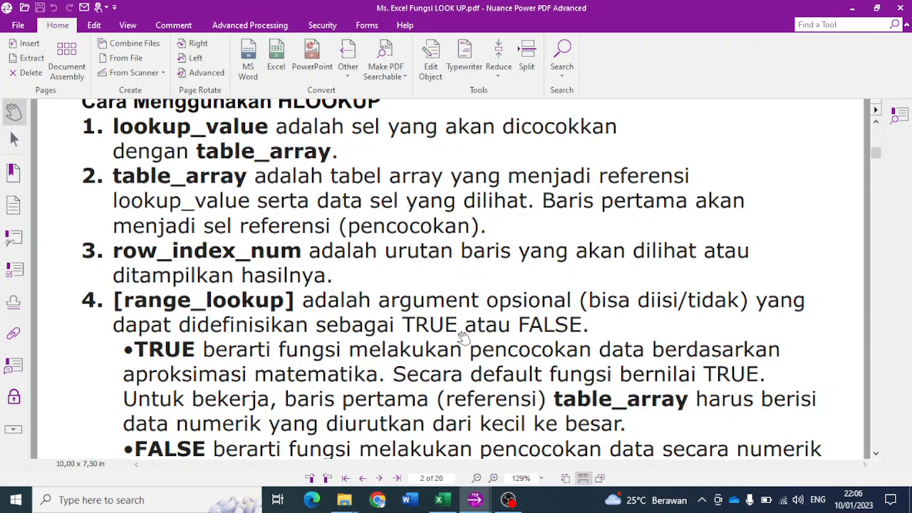
scroll(464, 336, "down", 3)
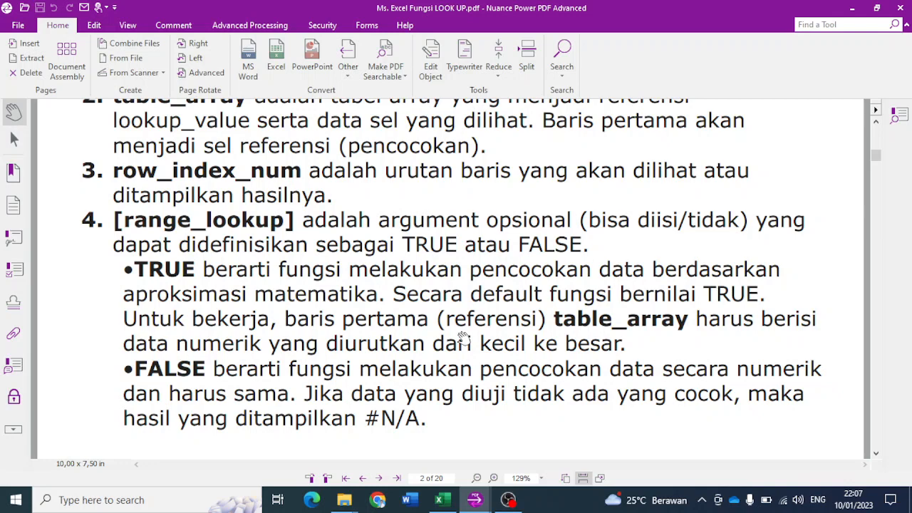
scroll(463, 338, "down", 3)
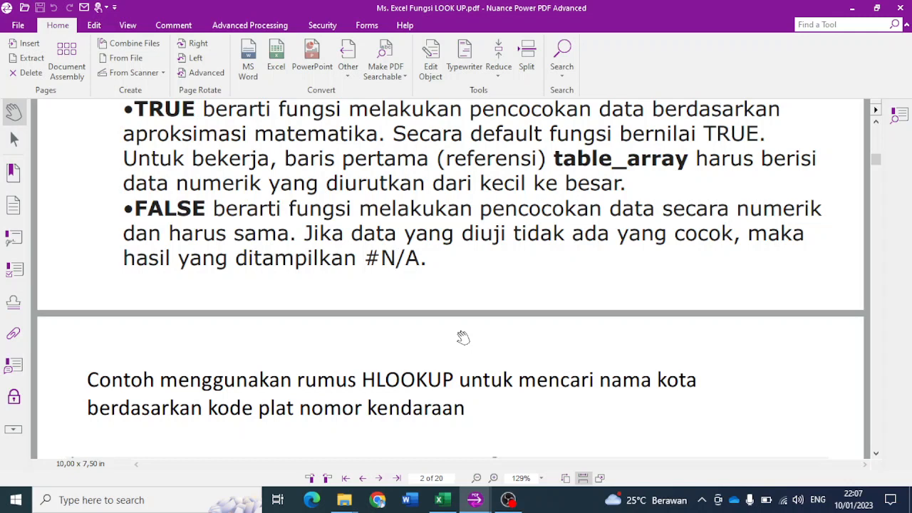
Step: Switch to the Excel workbook and begin a VLOOKUP formula in D13 with C13 as the lookup value
left_click(443, 501)
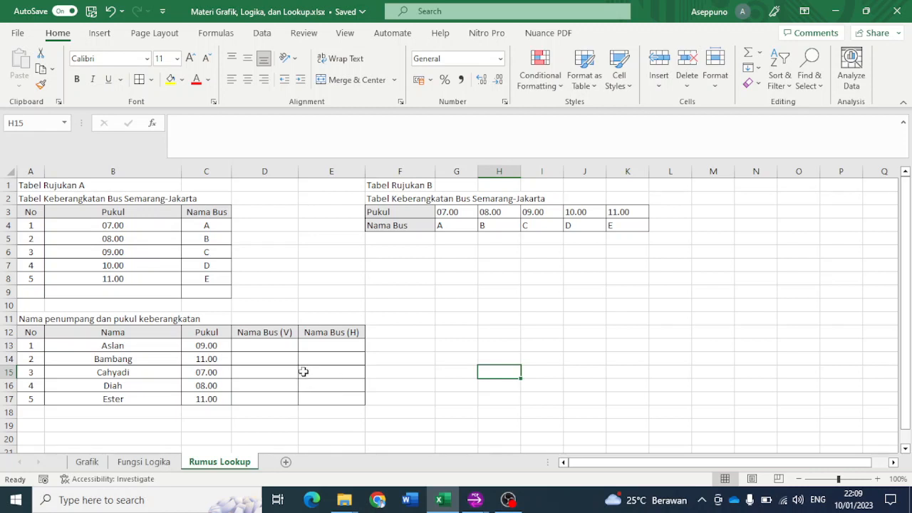
left_click(246, 348)
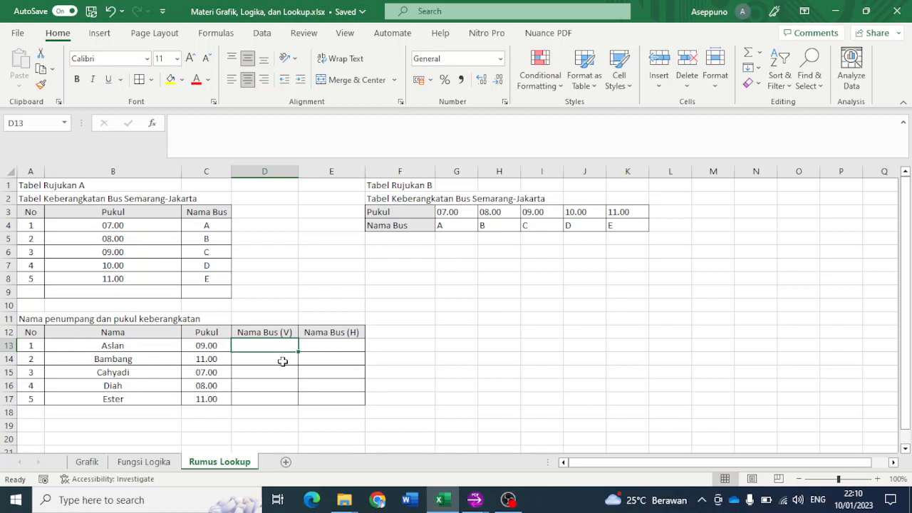
type("=")
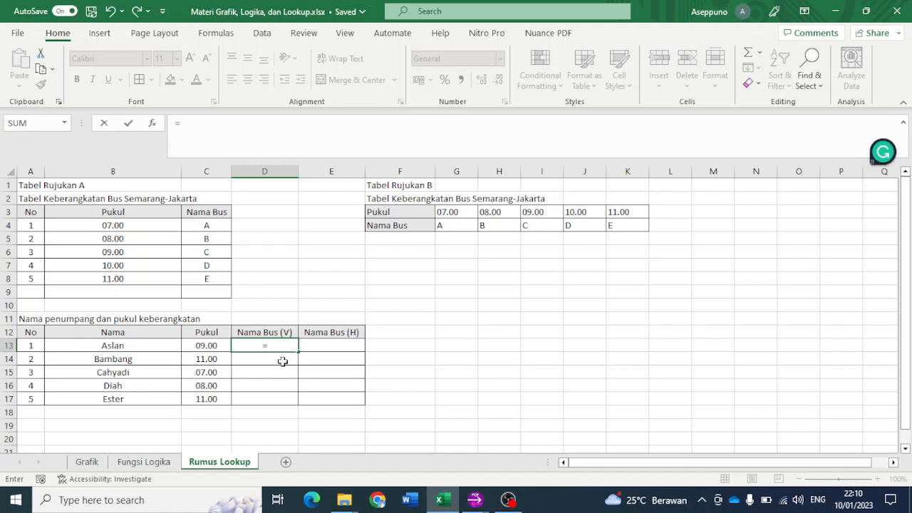
type("v")
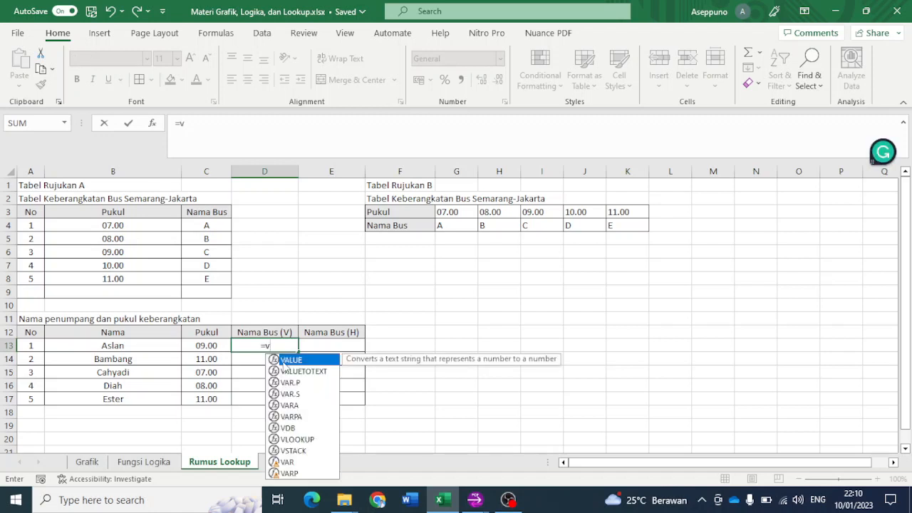
type("l")
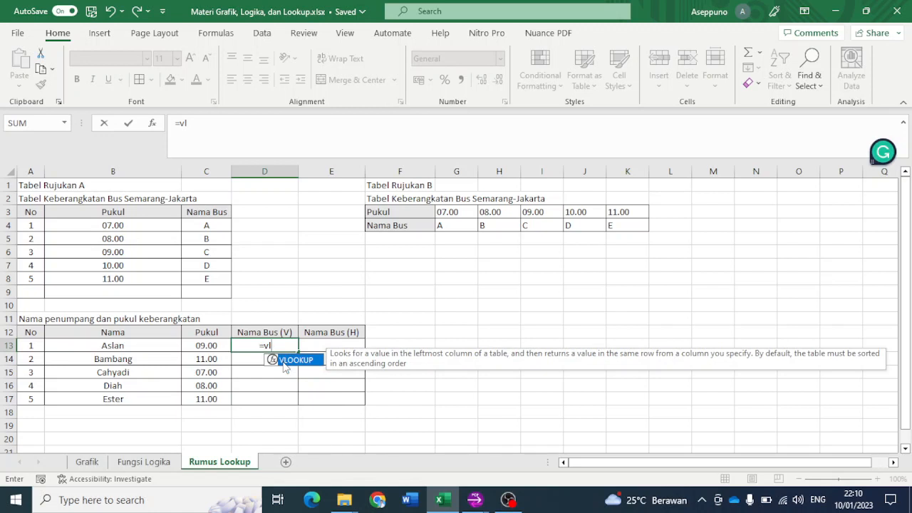
double_click(299, 361)
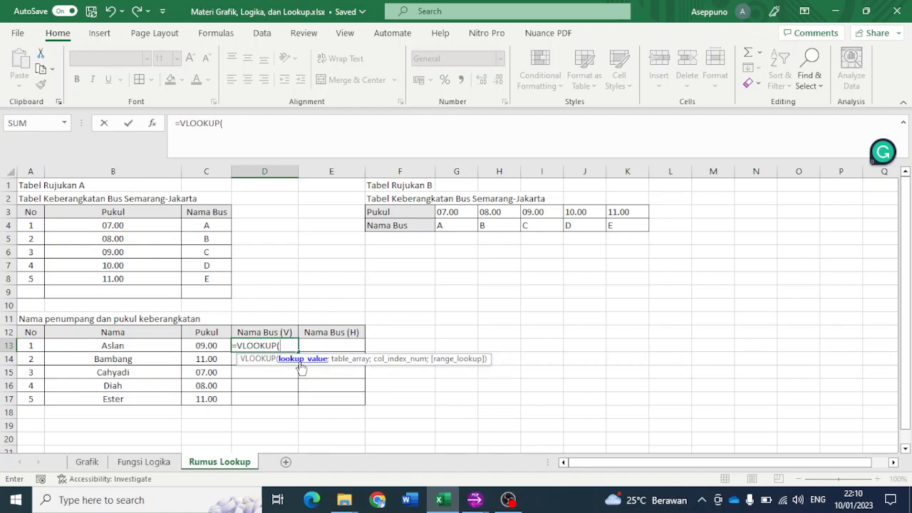
left_click(213, 347)
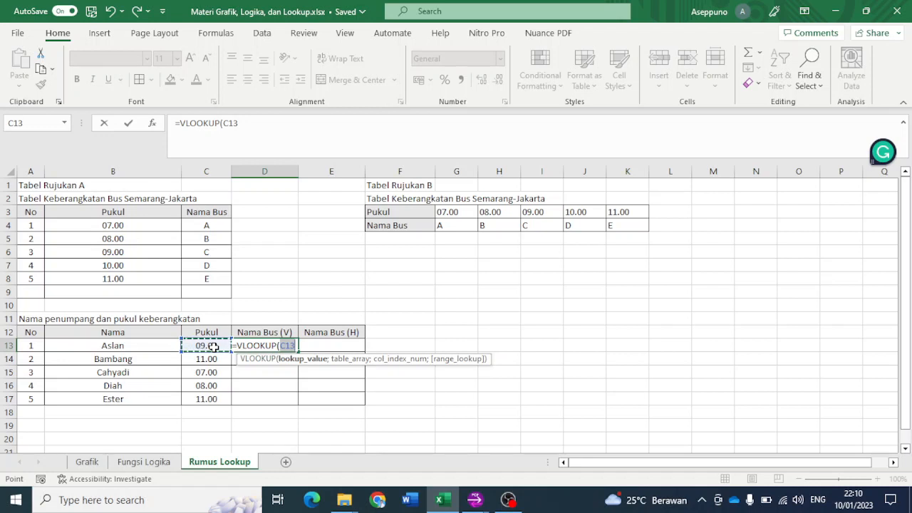
type(";")
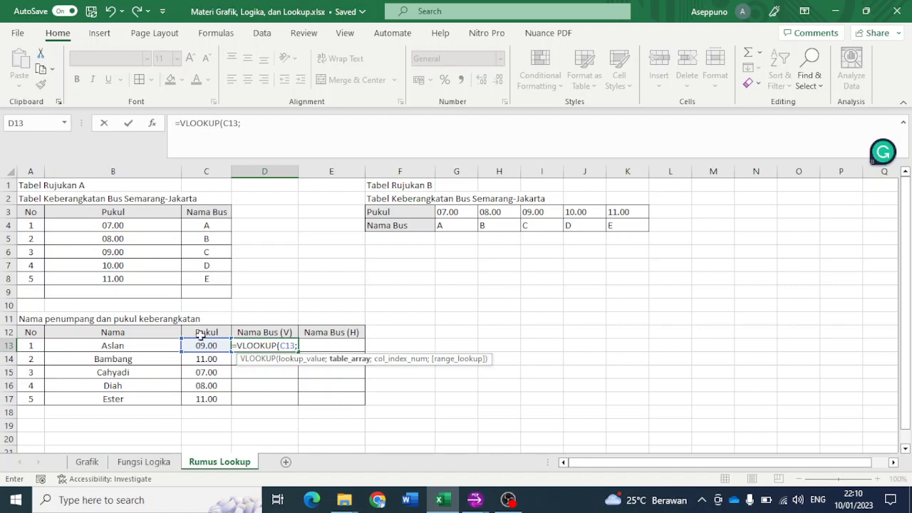
Step: Give the D13 VLOOKUP the absolute table range $B$4:$C$8 and column index 2
left_click(93, 226)
left_click_drag(93, 227, 210, 276)
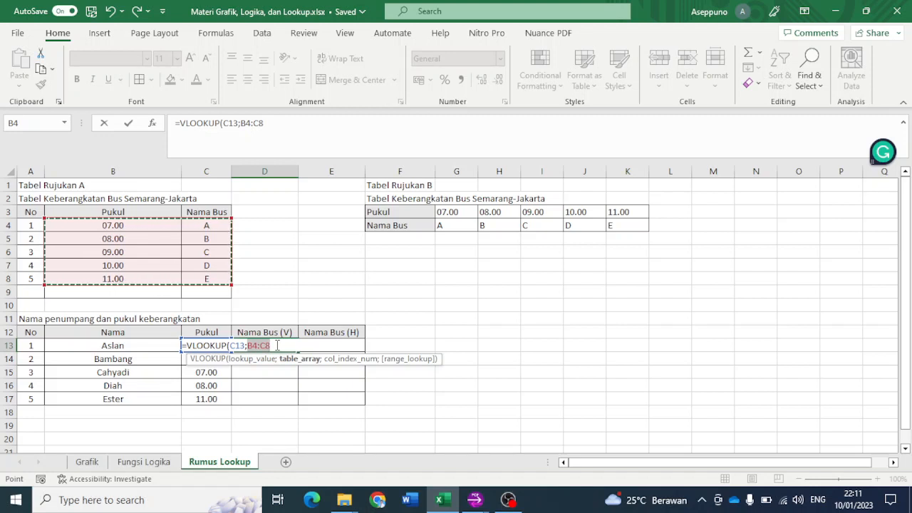
key("F4")
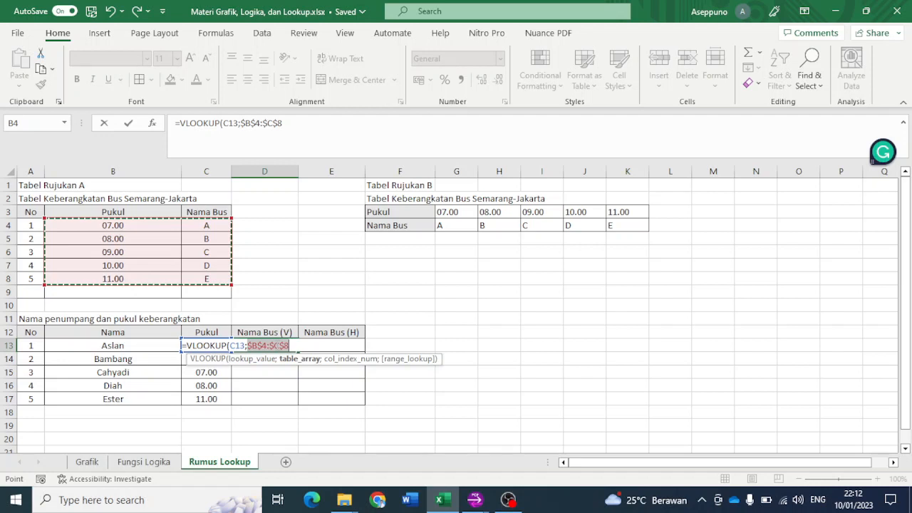
type(";")
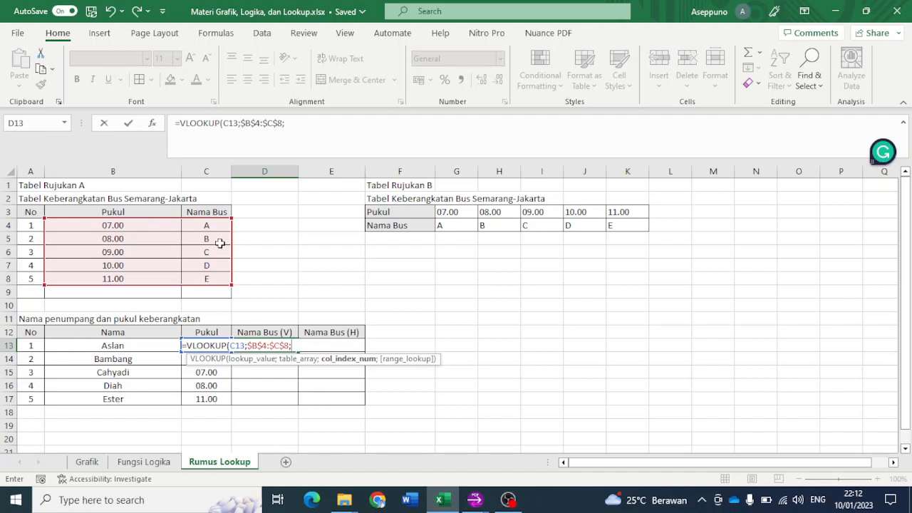
type("2;")
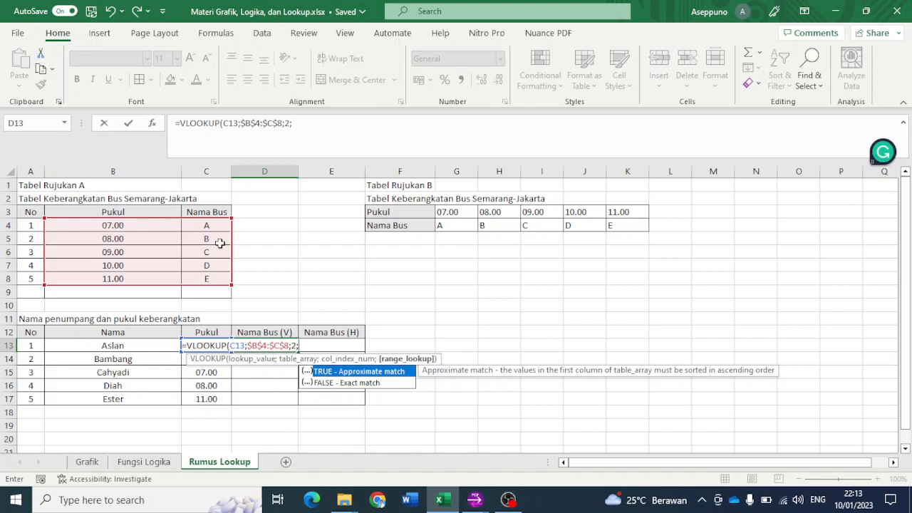
Step: Complete the D13 VLOOKUP with FALSE for an exact match and fill the formula down to D17
left_click(324, 389)
double_click(325, 389)
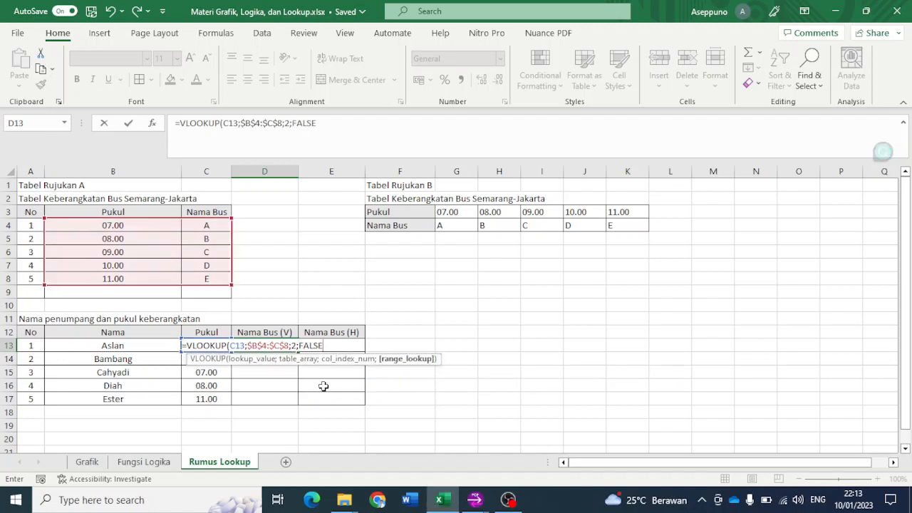
left_click(342, 124)
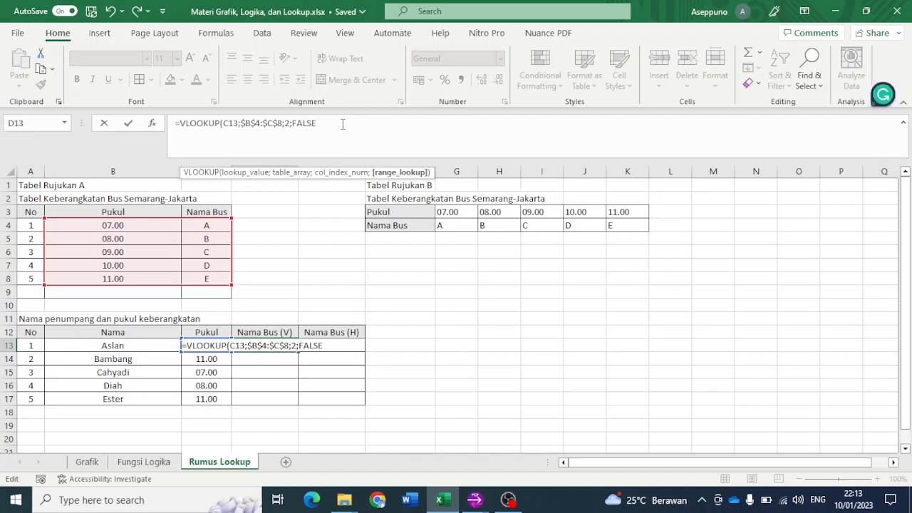
type(")")
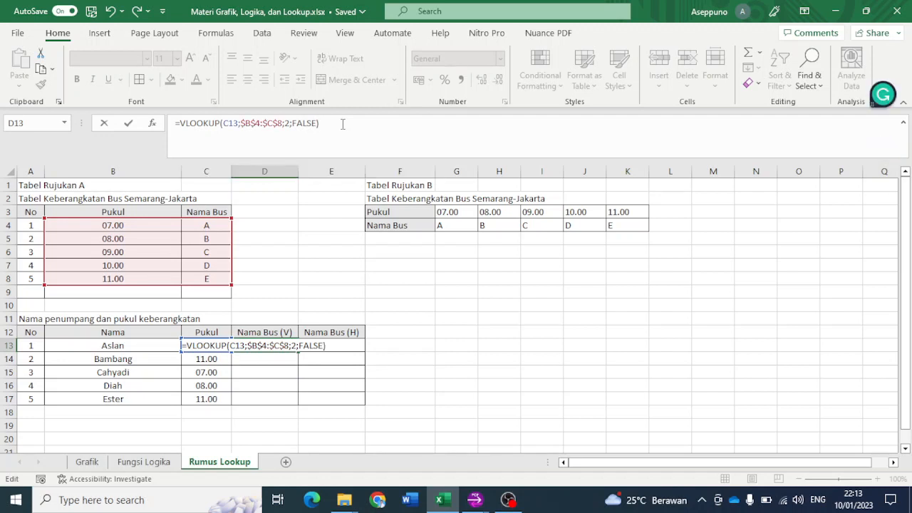
key("Return")
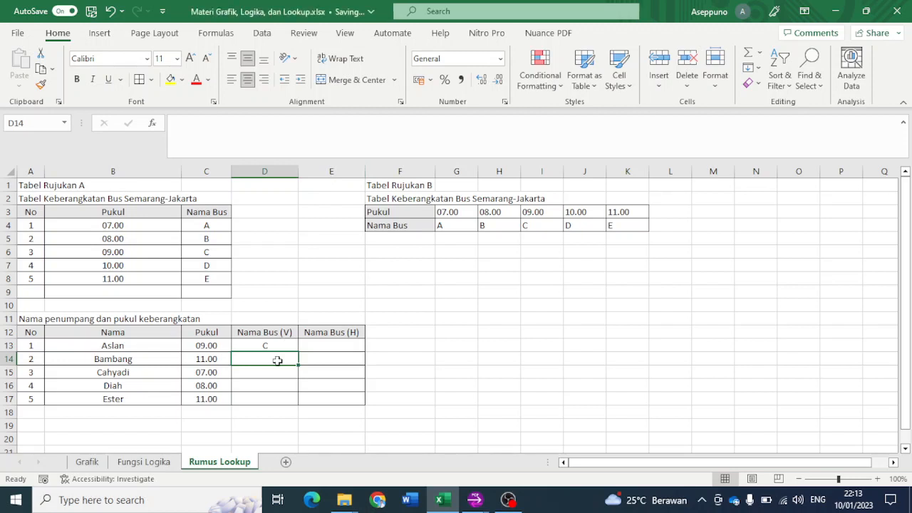
left_click(275, 346)
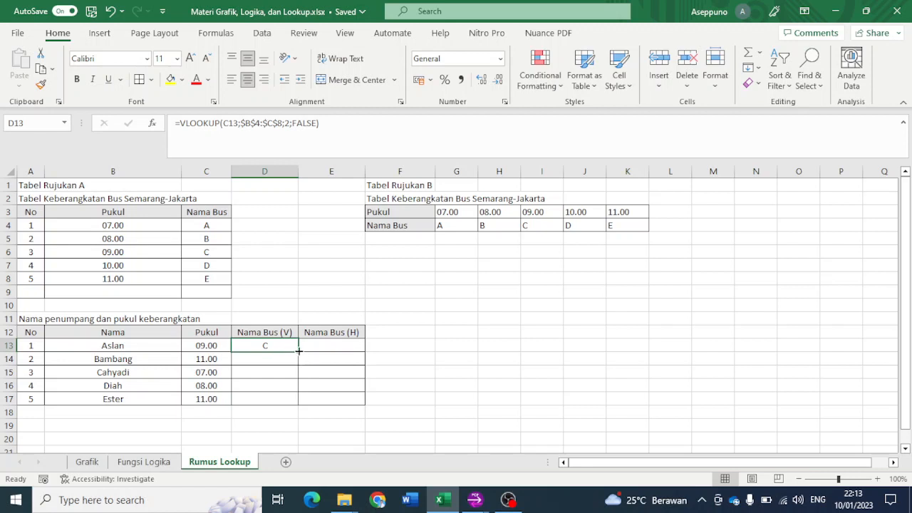
left_click_drag(298, 350, 298, 401)
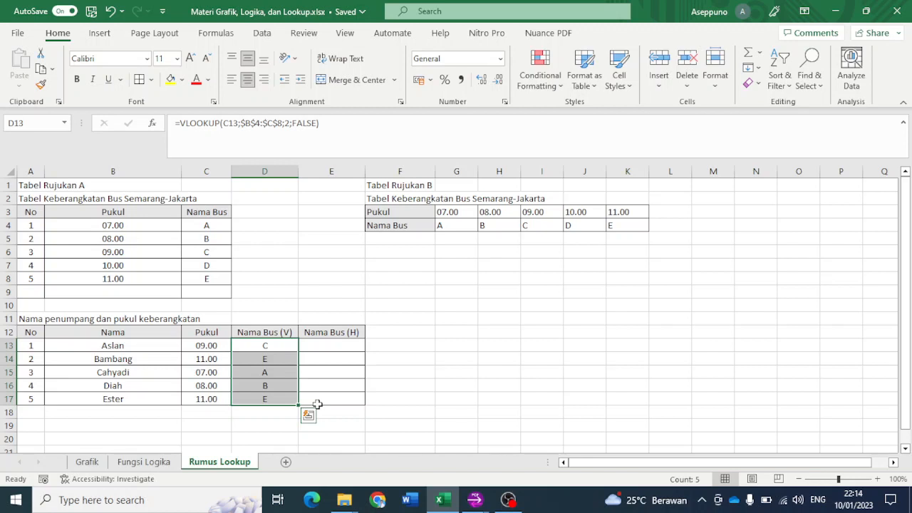
Step: Begin an HLOOKUP formula in E13 under Nama Bus (H) with C13 as the lookup value
left_click(350, 349)
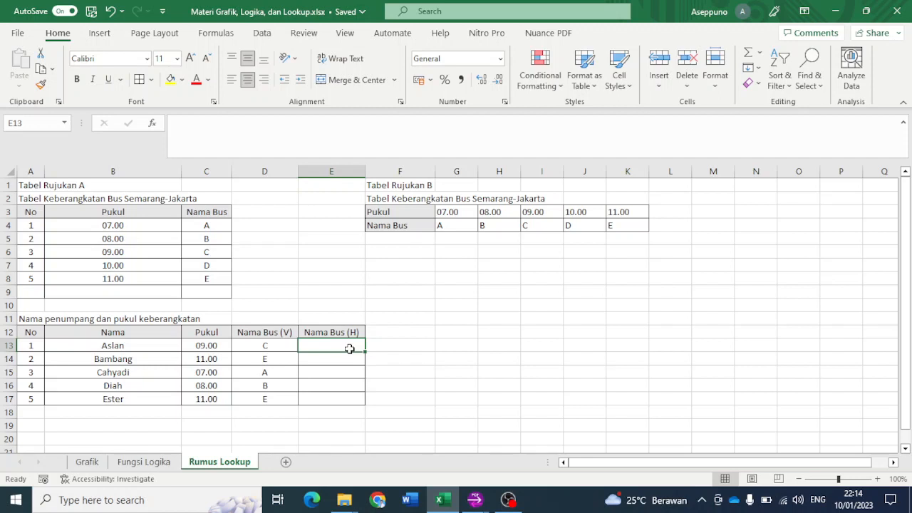
type("=")
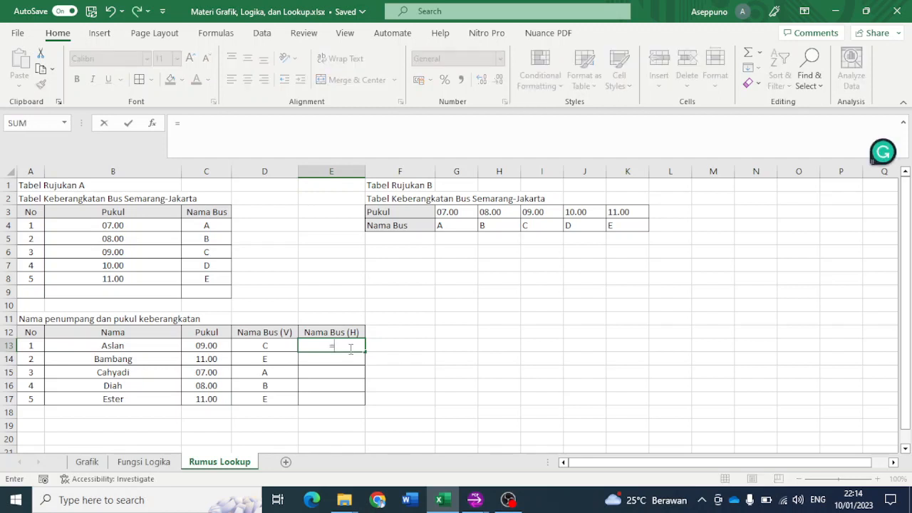
type("hl")
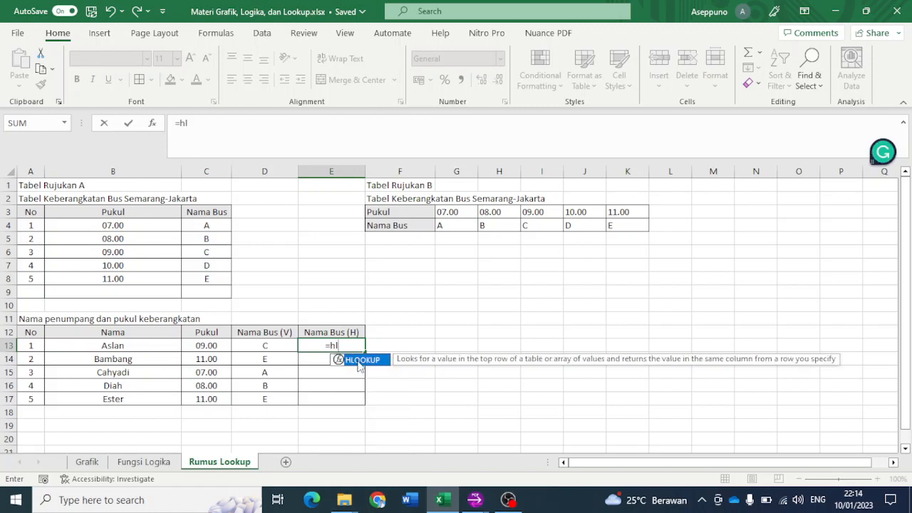
double_click(360, 362)
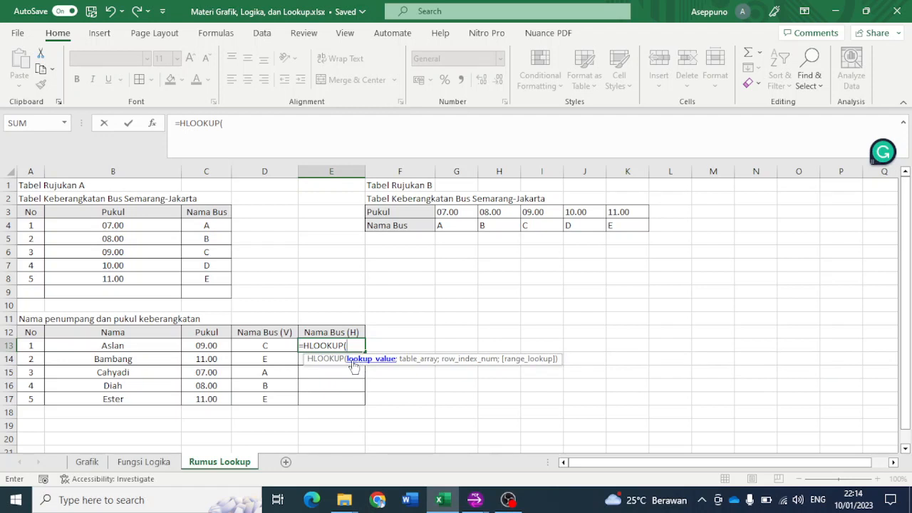
left_click(211, 346)
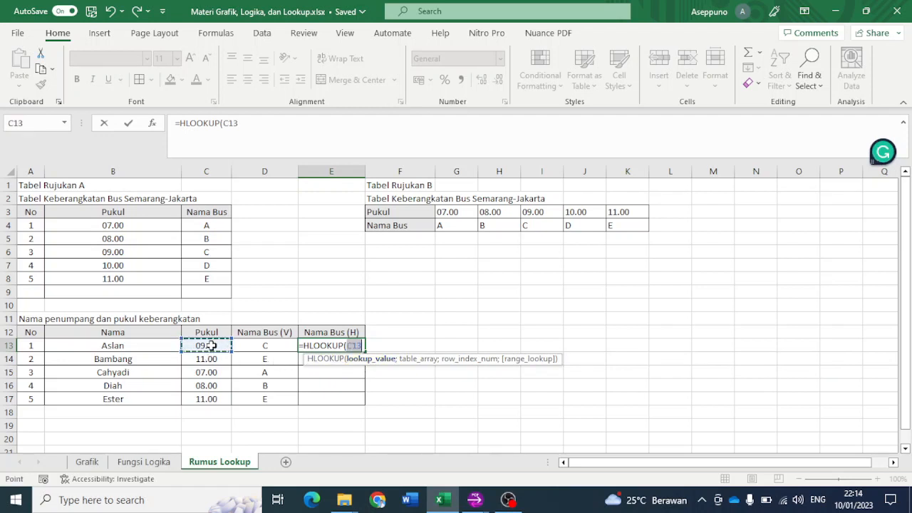
type(";")
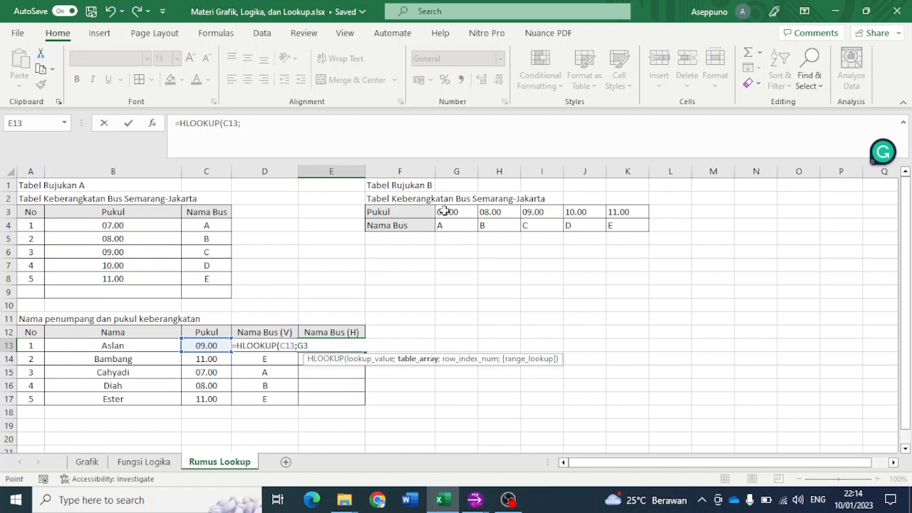
Step: Give the E13 HLOOKUP the absolute table range $G$3:$K$4 and row index 2
left_click_drag(444, 211, 614, 223)
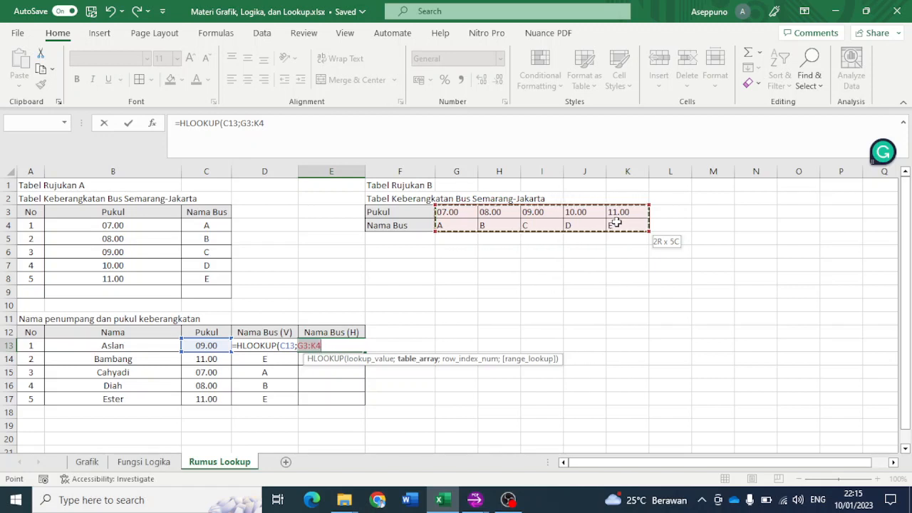
left_click_drag(615, 223, 616, 224)
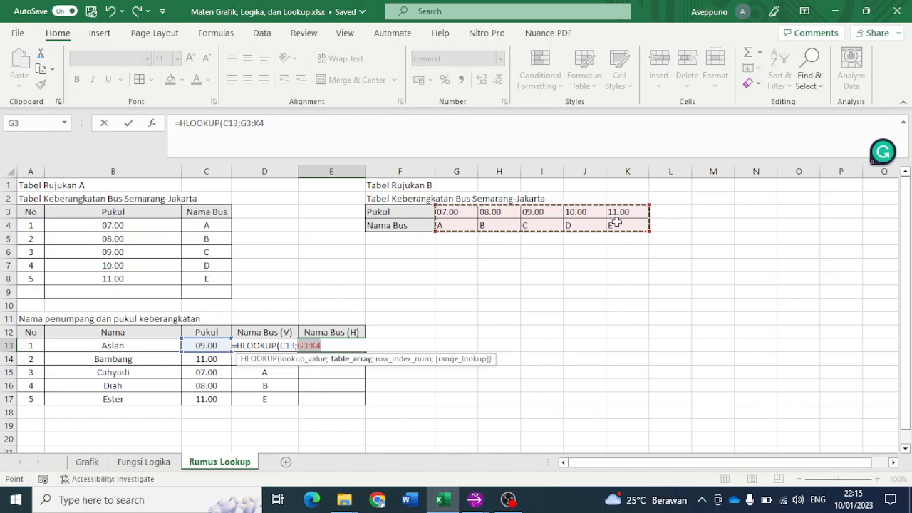
key("F4")
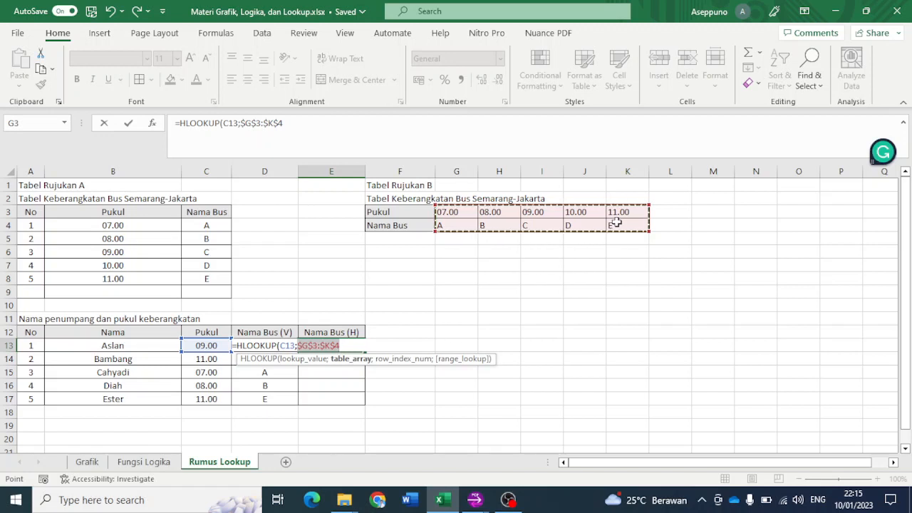
type(";")
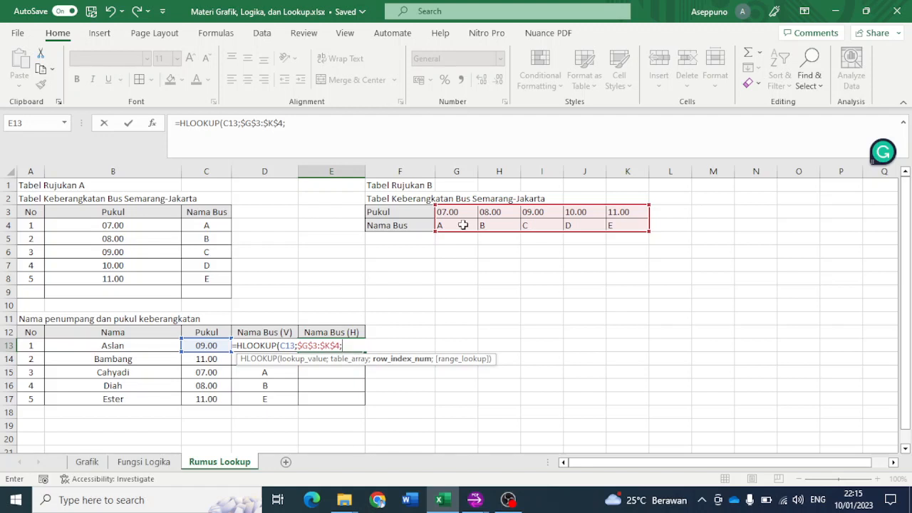
type("2;")
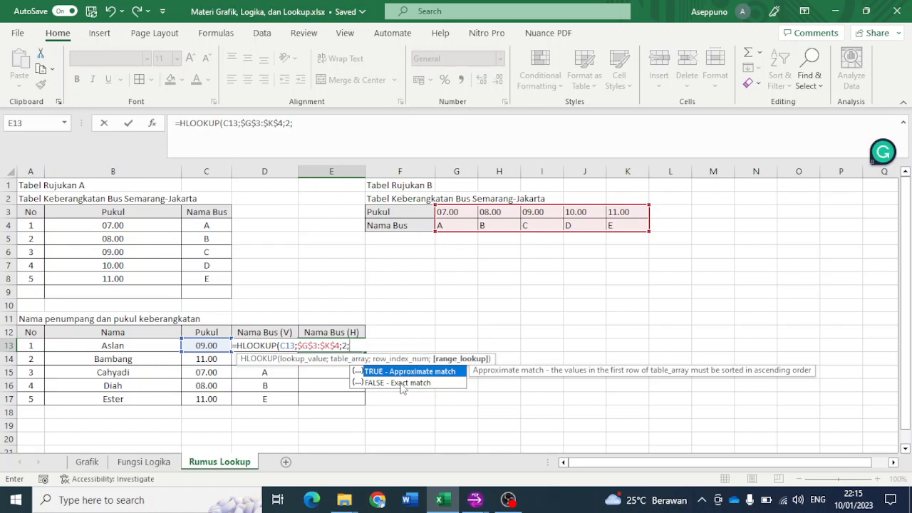
Step: Complete the E13 HLOOKUP with FALSE for an exact match and fill the formula down to E17
double_click(401, 383)
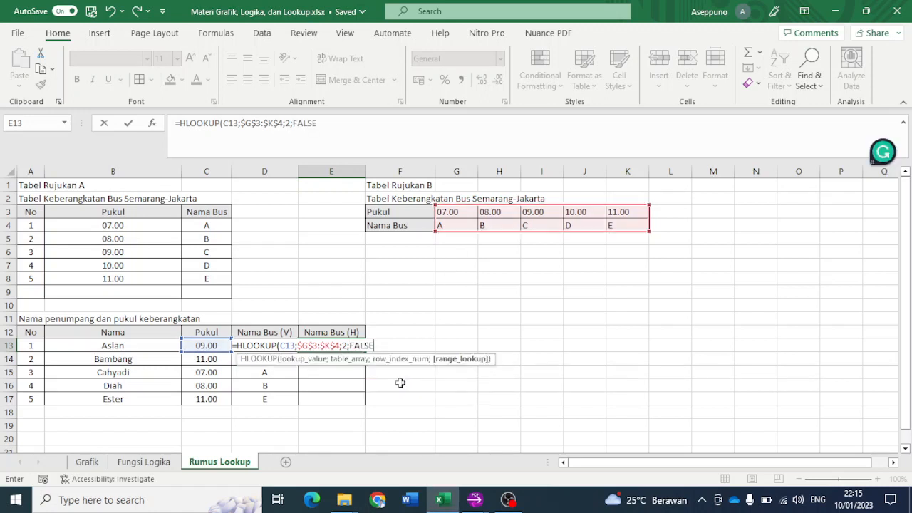
type(")")
key("Return")
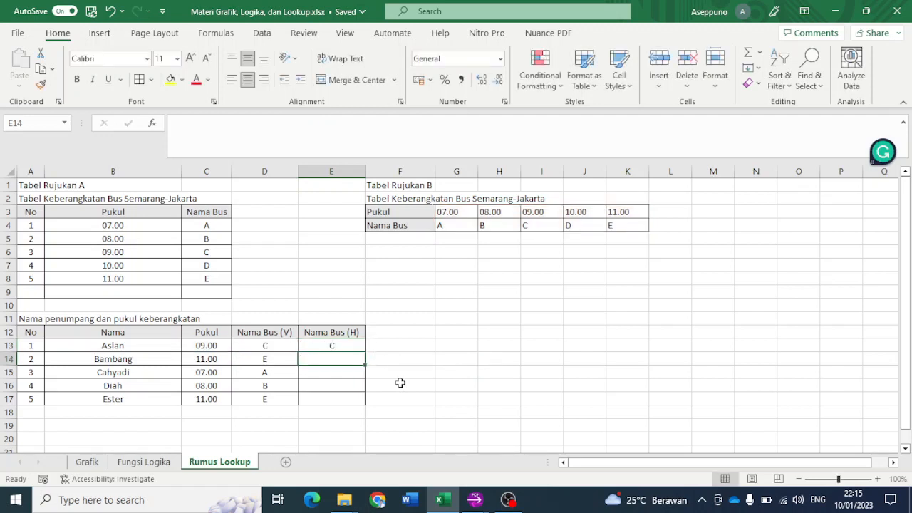
left_click(353, 346)
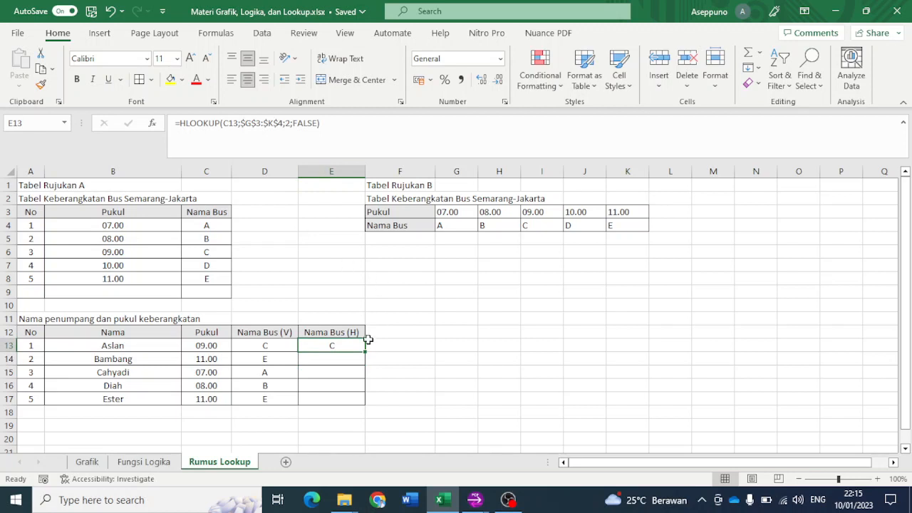
left_click_drag(364, 353, 361, 399)
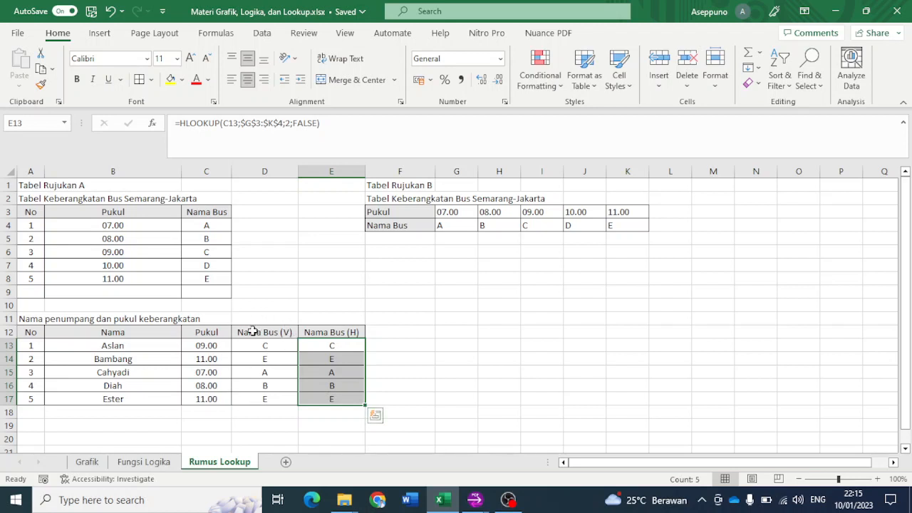